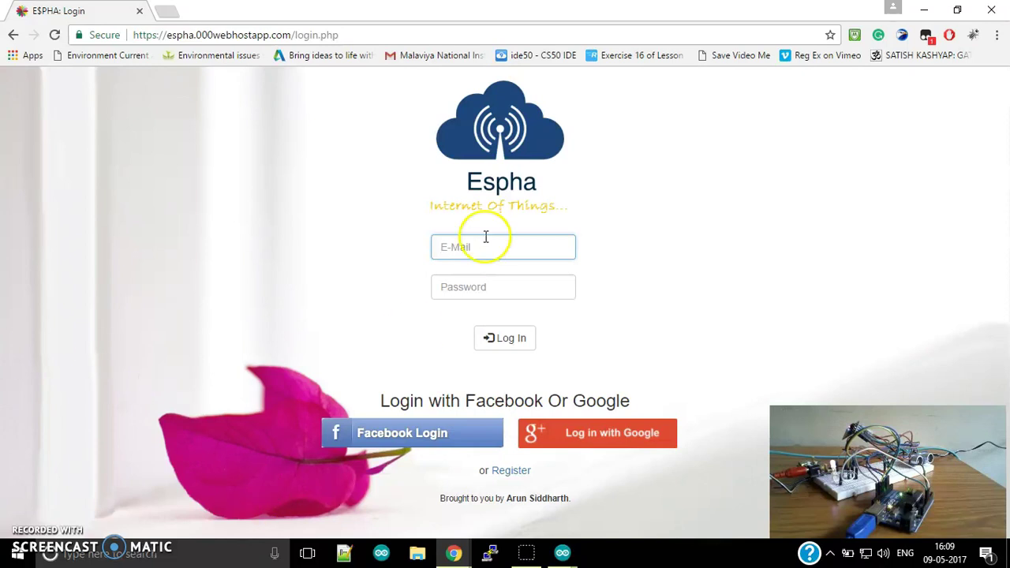
Log in to Espha with the suggested account e-mail and the account password.
left_click(457, 247)
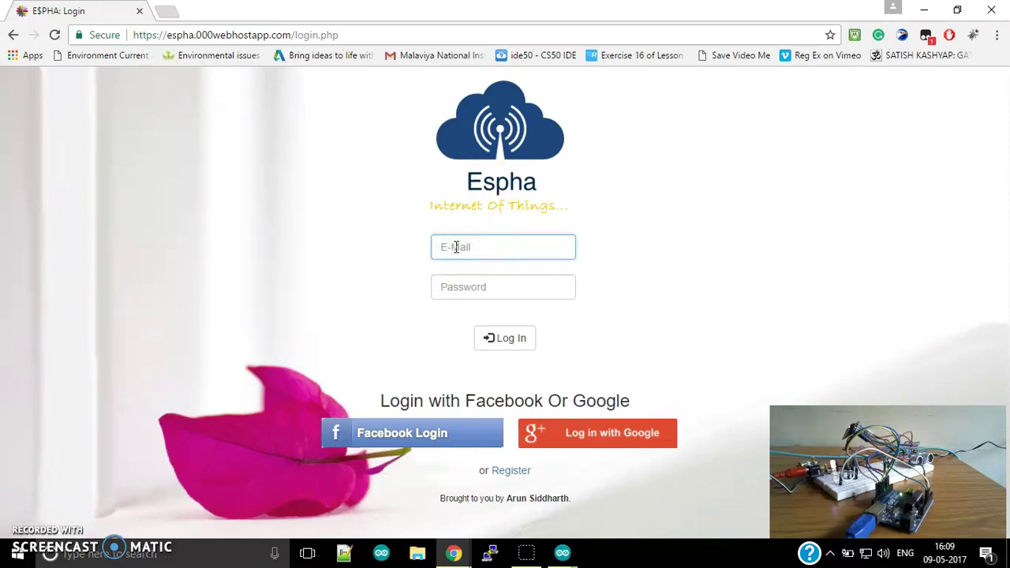
type("arun")
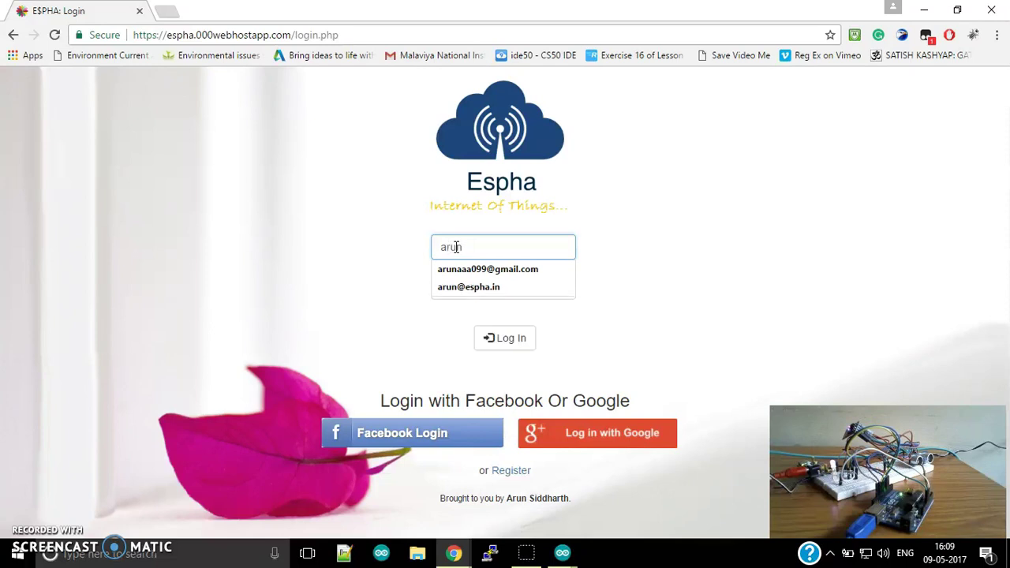
key("Down")
key("Down")
key("Return")
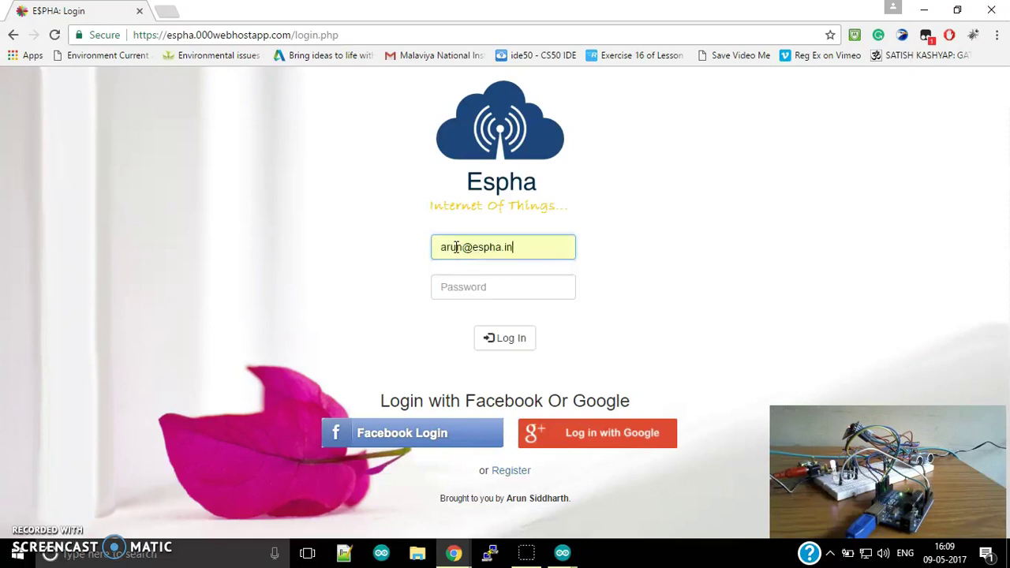
left_click(464, 287)
type("****")
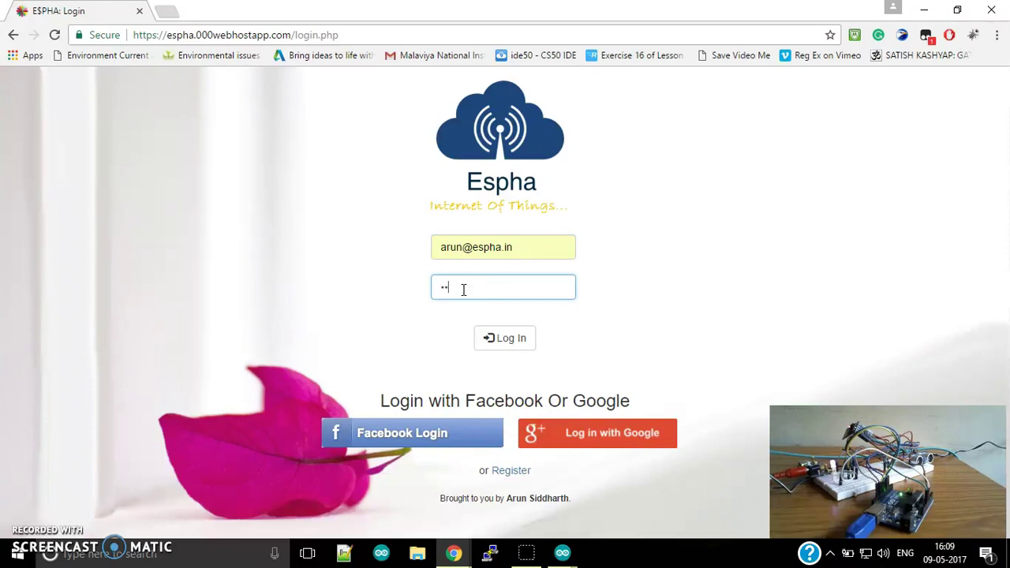
type("****")
left_click(502, 333)
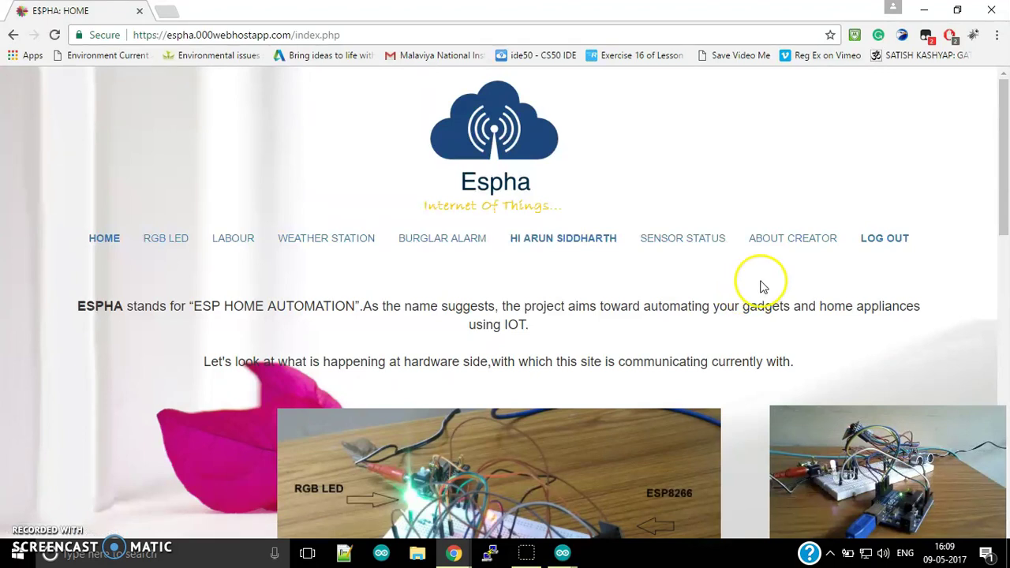
scroll(763, 284, "down", 2)
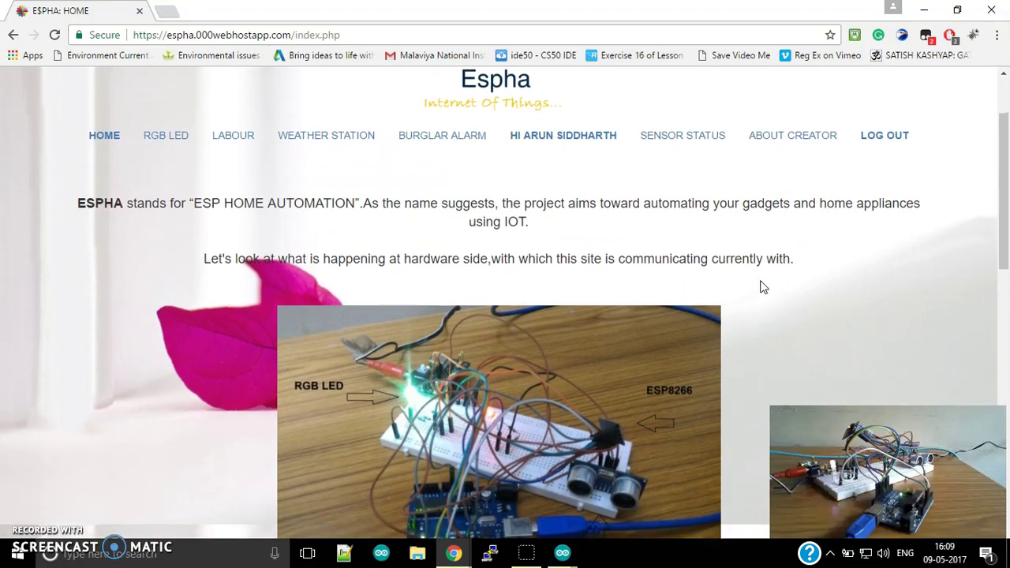
scroll(763, 287, "down", 2)
scroll(762, 287, "down", 1)
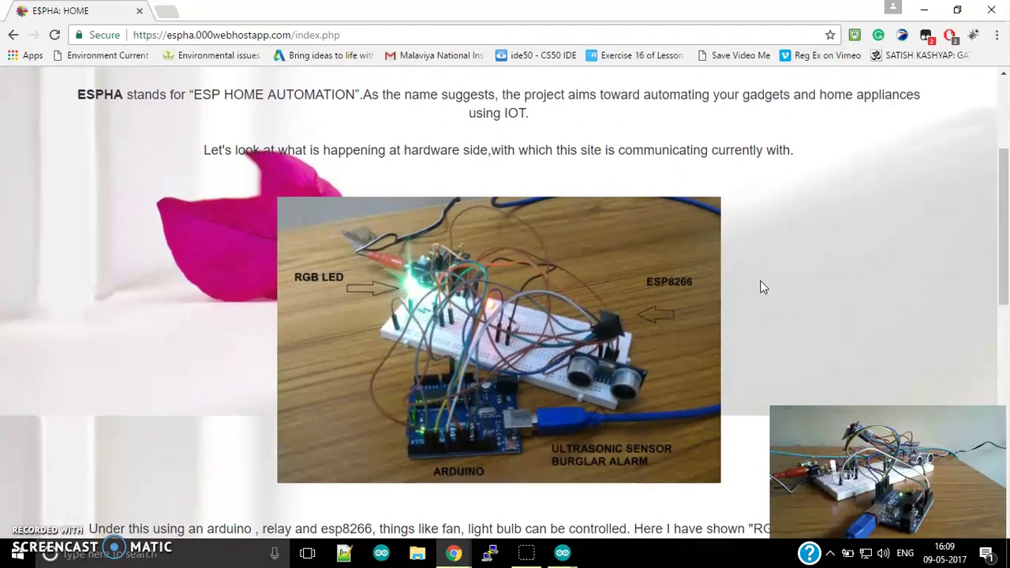
scroll(763, 288, "down", 1)
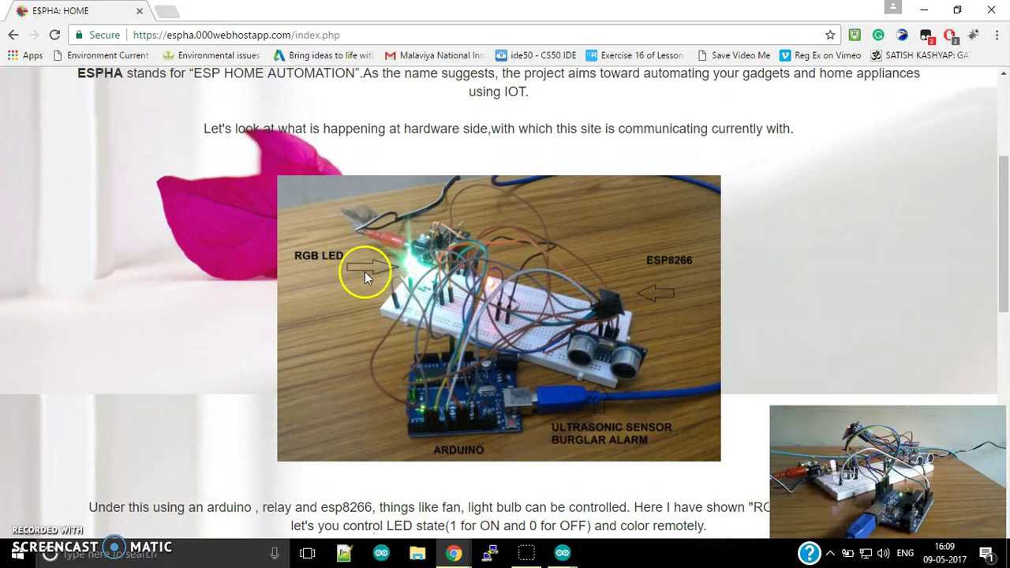
scroll(260, 228, "up", 5)
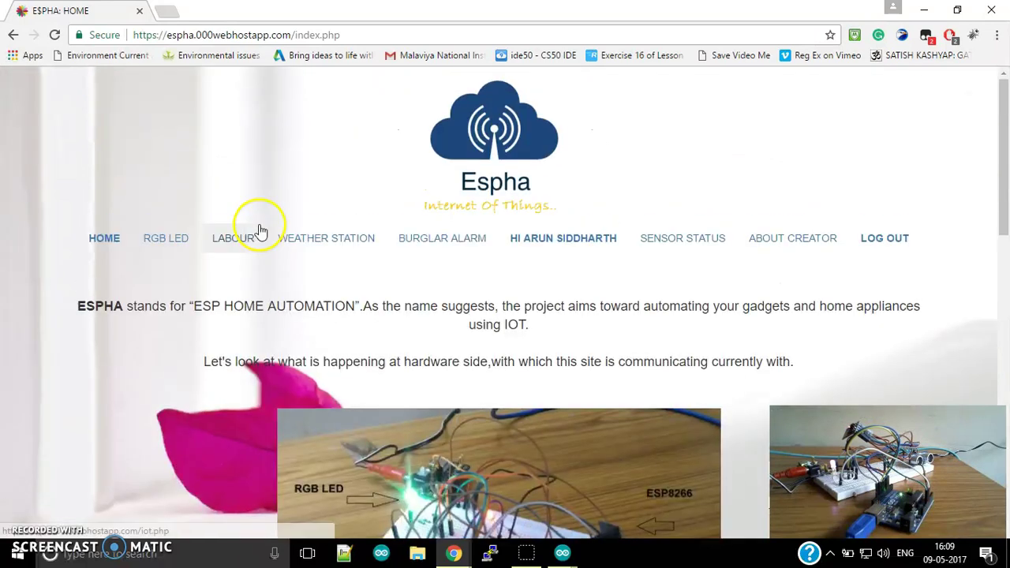
On the RGB LED page, choose red (255, 0, 0) and save it as a custom colour.
left_click(155, 240)
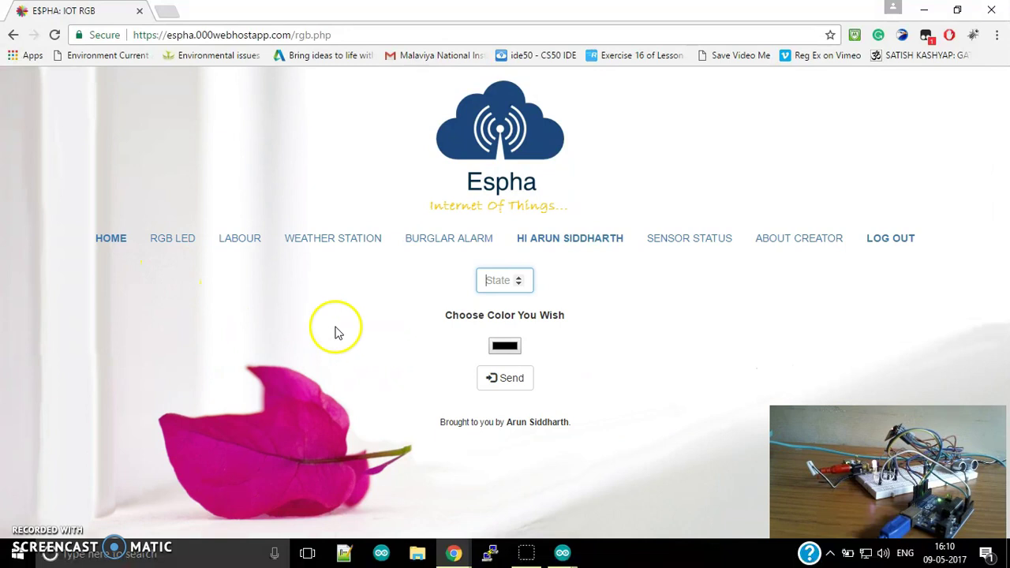
left_click(505, 350)
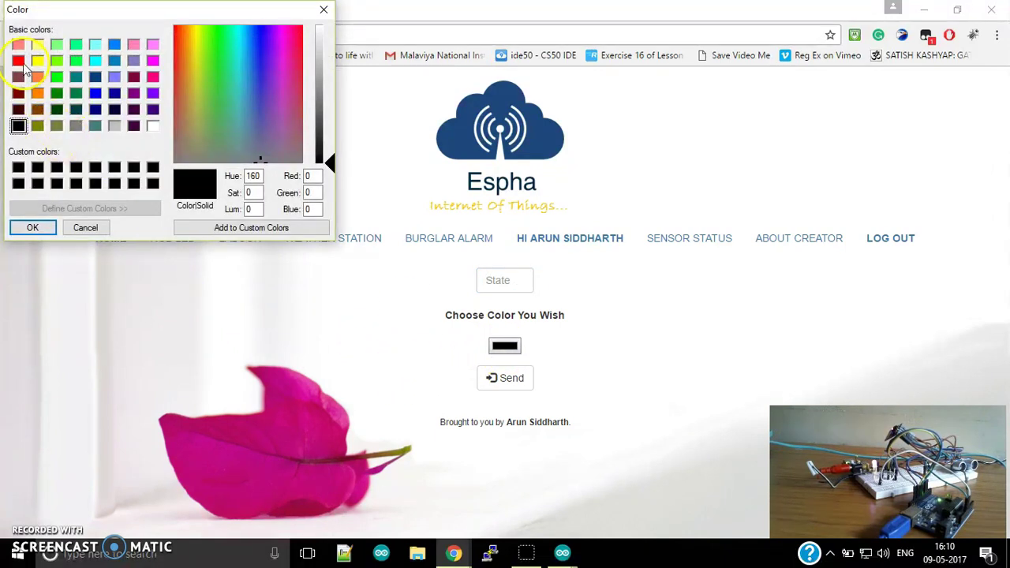
left_click(18, 61)
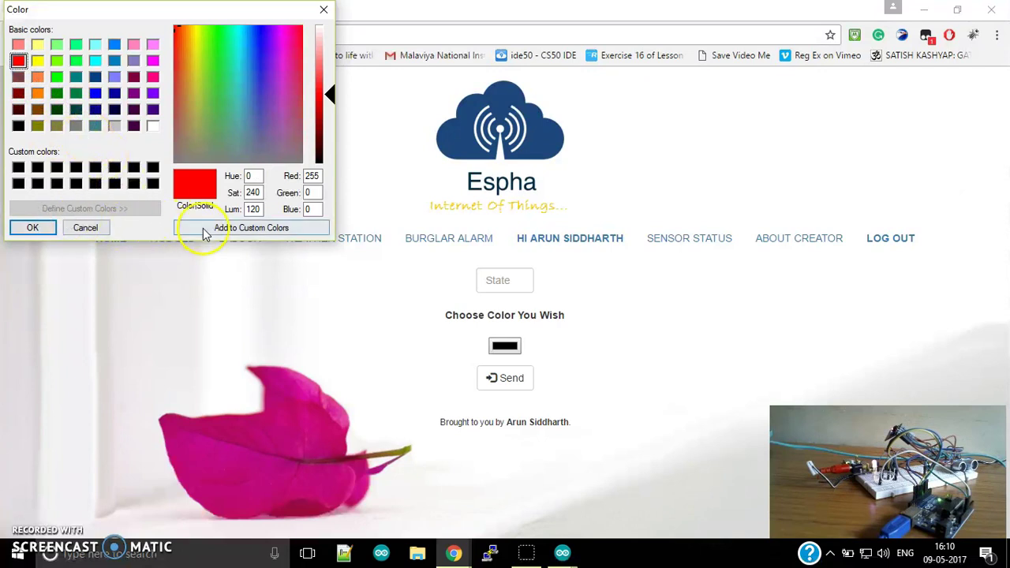
left_click(204, 228)
left_click(32, 228)
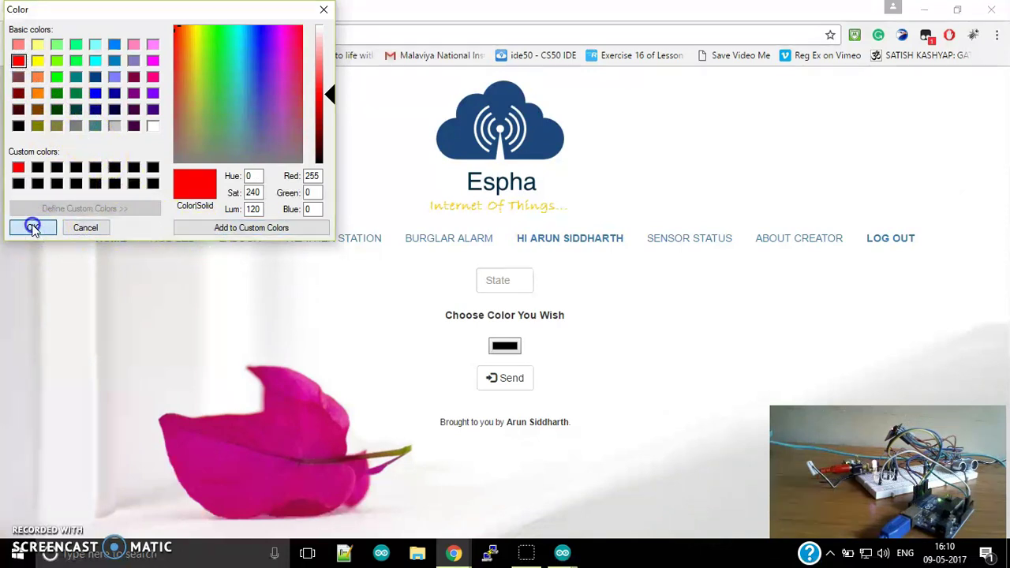
Send LED state 1 with the red colour to switch the light on.
left_click(497, 273)
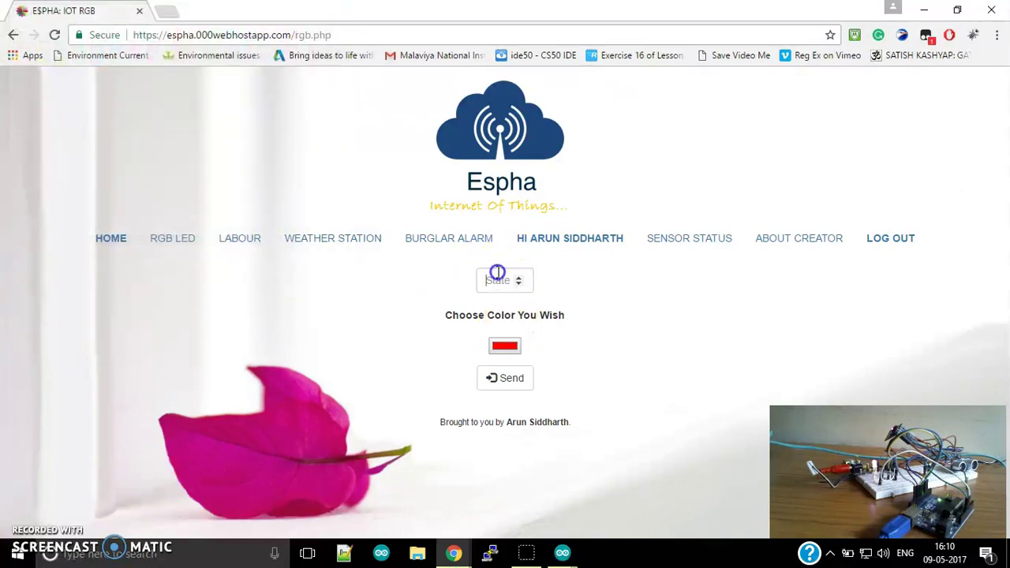
type("1")
left_click(505, 380)
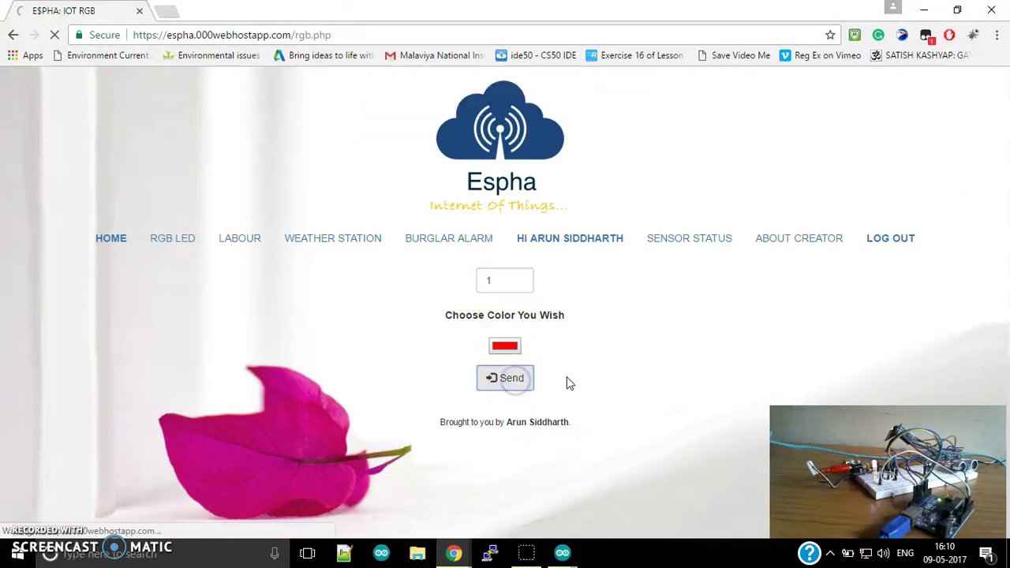
left_click(591, 379)
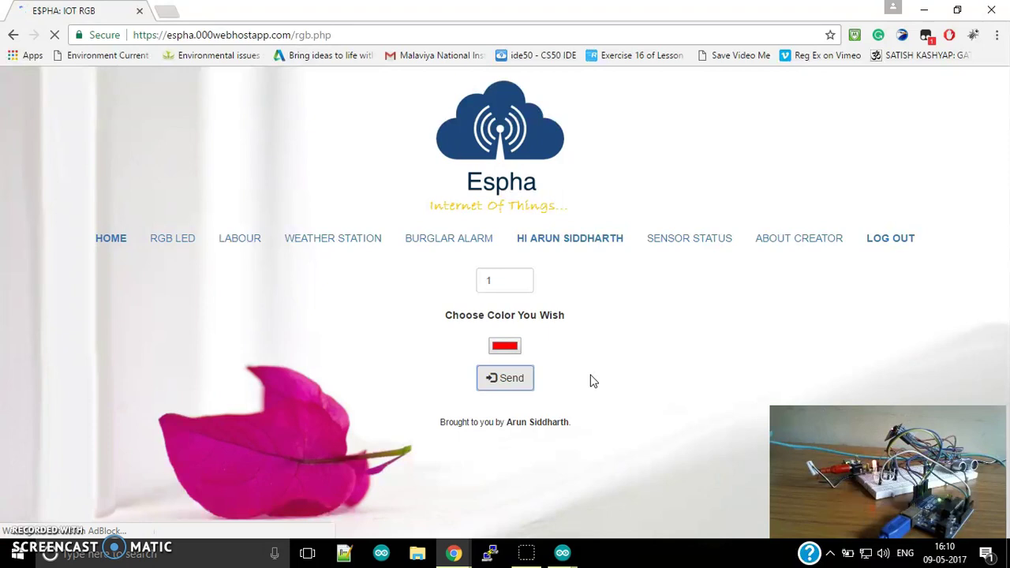
left_click(502, 348)
left_click(499, 351)
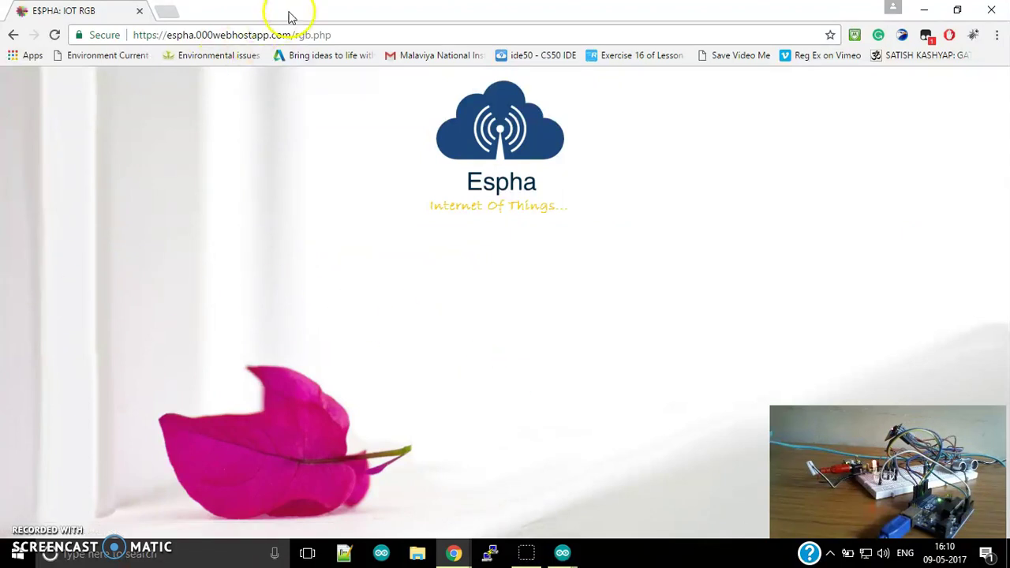
Reload the RGB LED page and send blue (0, 0, 255), saving green and blue as custom colours.
left_click(331, 30)
key("Return")
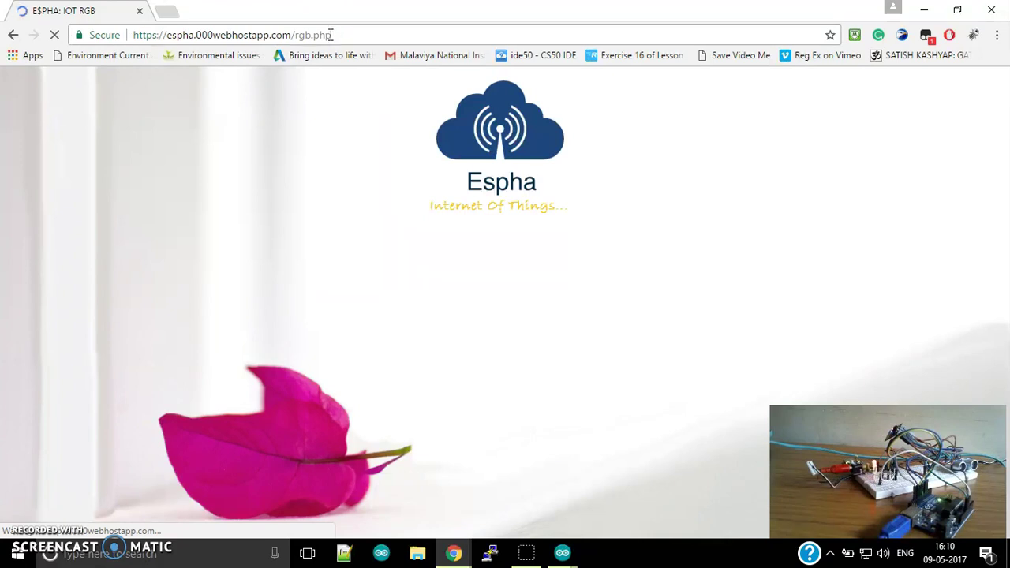
left_click(508, 349)
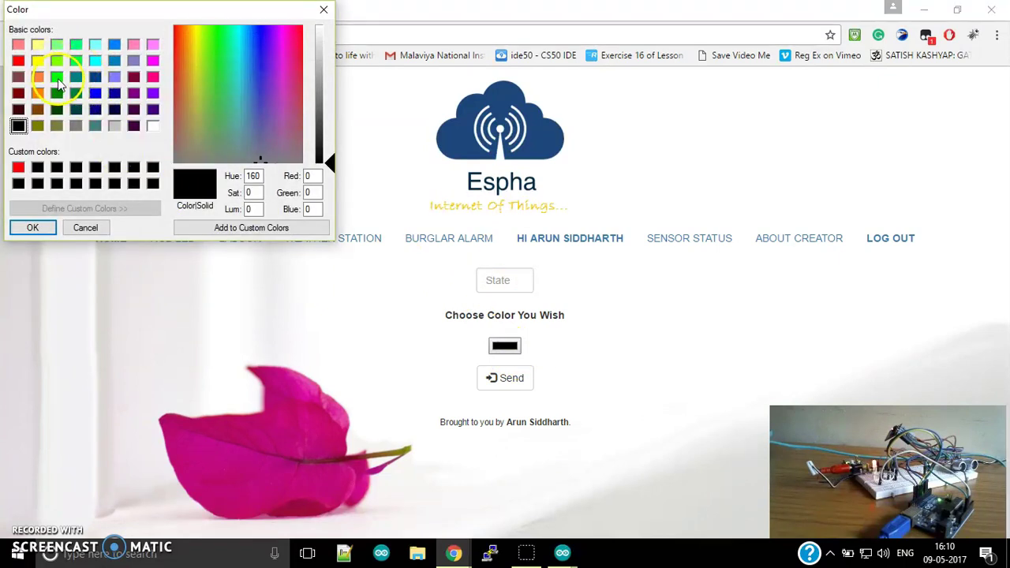
left_click(58, 78)
left_click(217, 227)
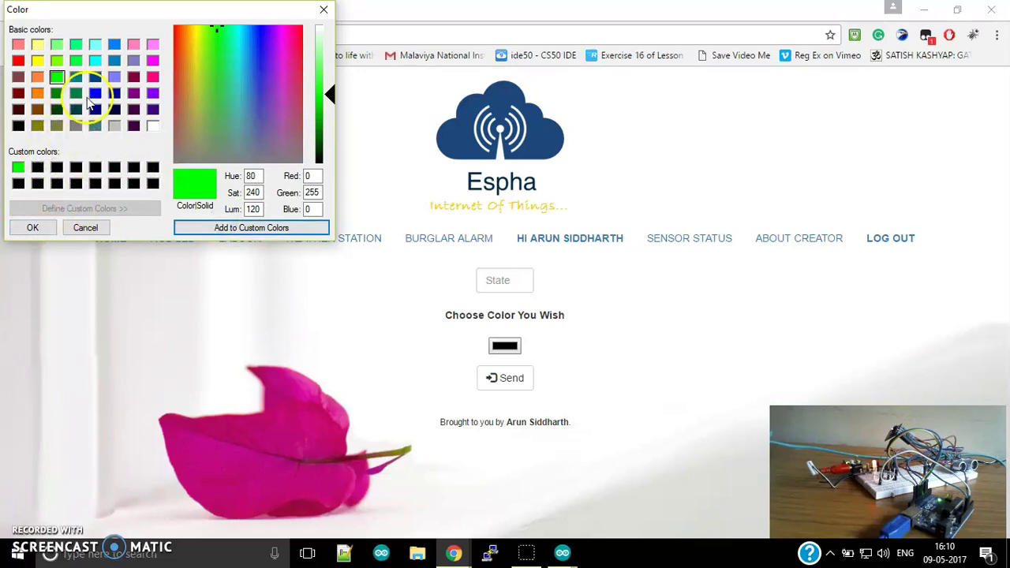
left_click(93, 95)
left_click(204, 230)
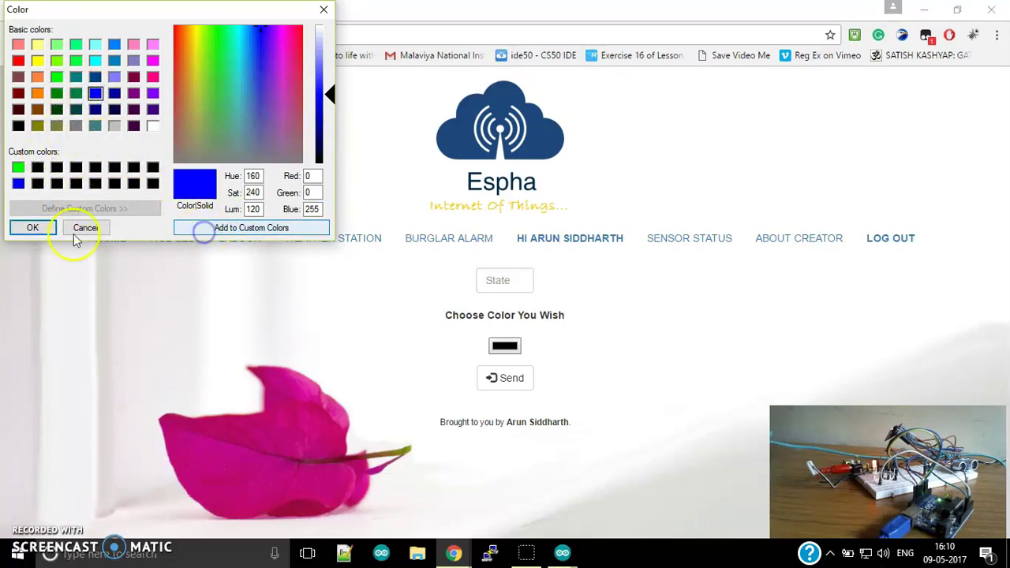
left_click(32, 227)
left_click(497, 378)
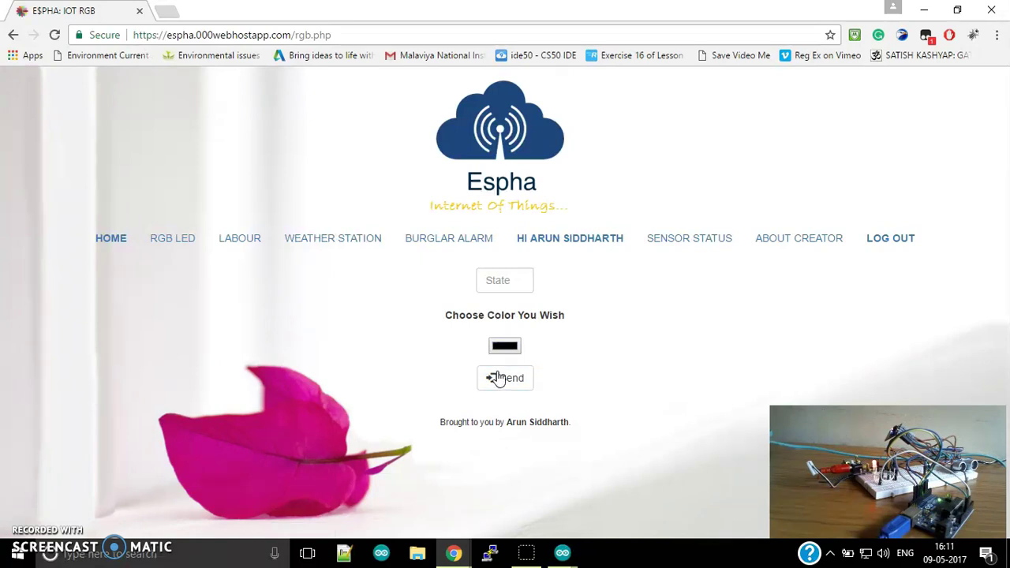
Reopen the LED colour chooser from the Choose Color swatch, now at black (0, 0, 0).
left_click(702, 370)
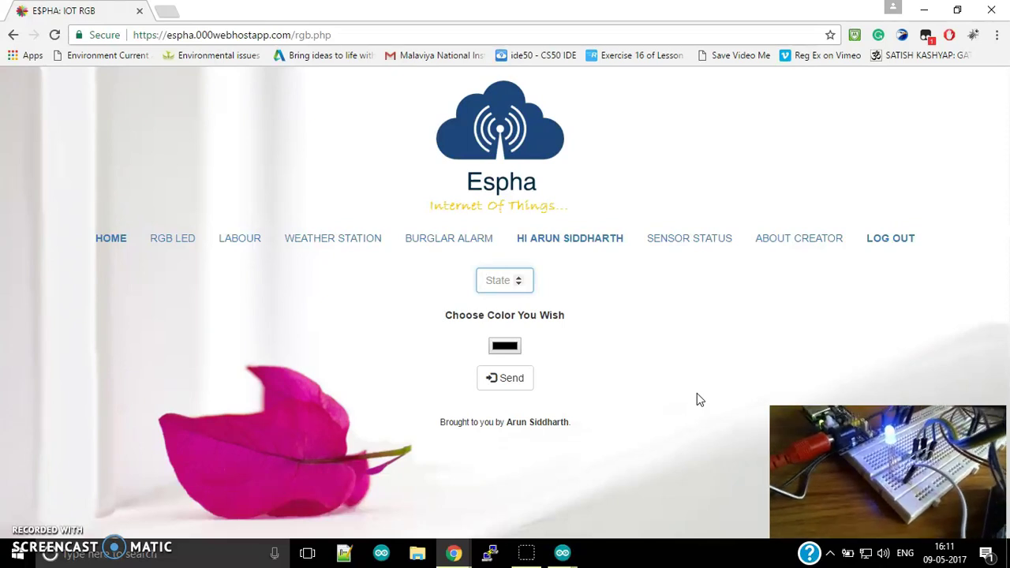
left_click(508, 337)
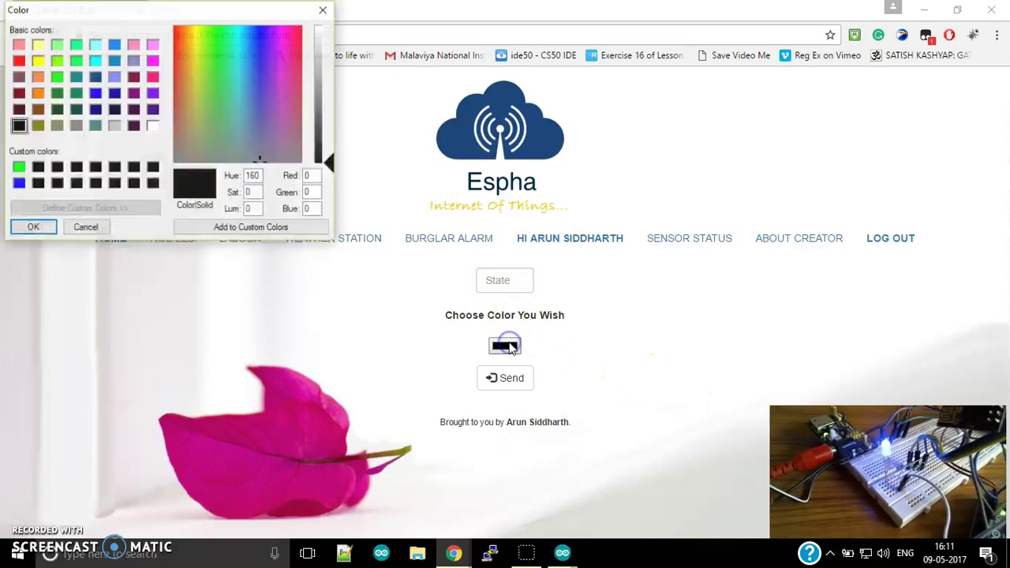
Close the colour chooser and view Sensor Status: RGB LED on, burglar alarm off.
left_click(324, 9)
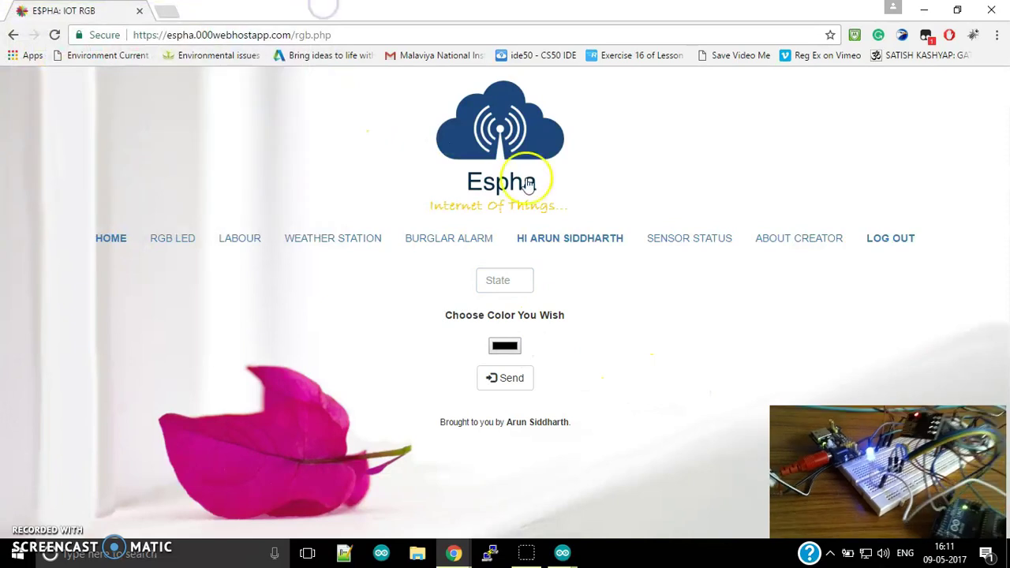
left_click(652, 246)
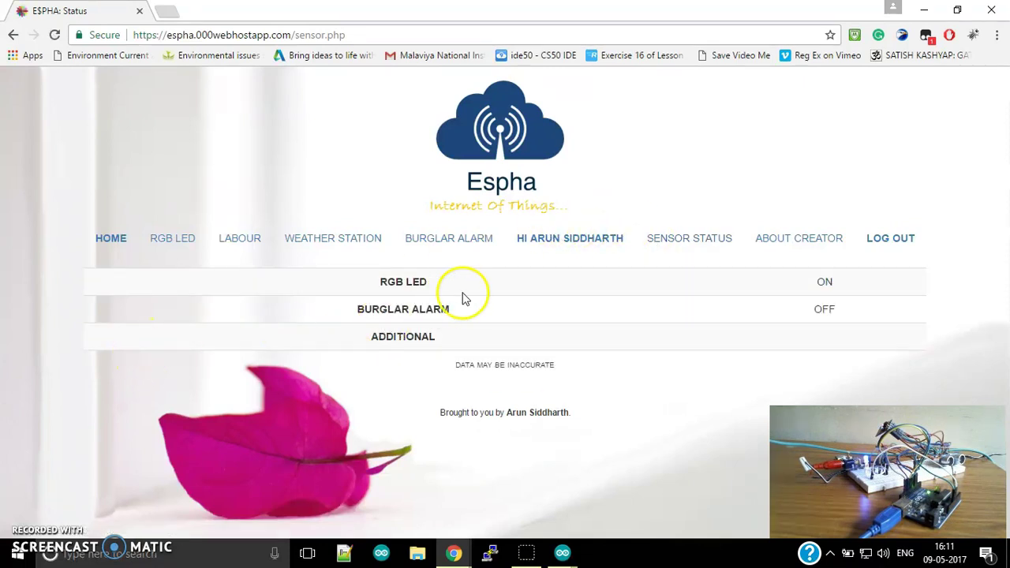
Open the LABOUR page and scroll through its ThingSpeak charts down to distance filled, then back up.
left_click(247, 241)
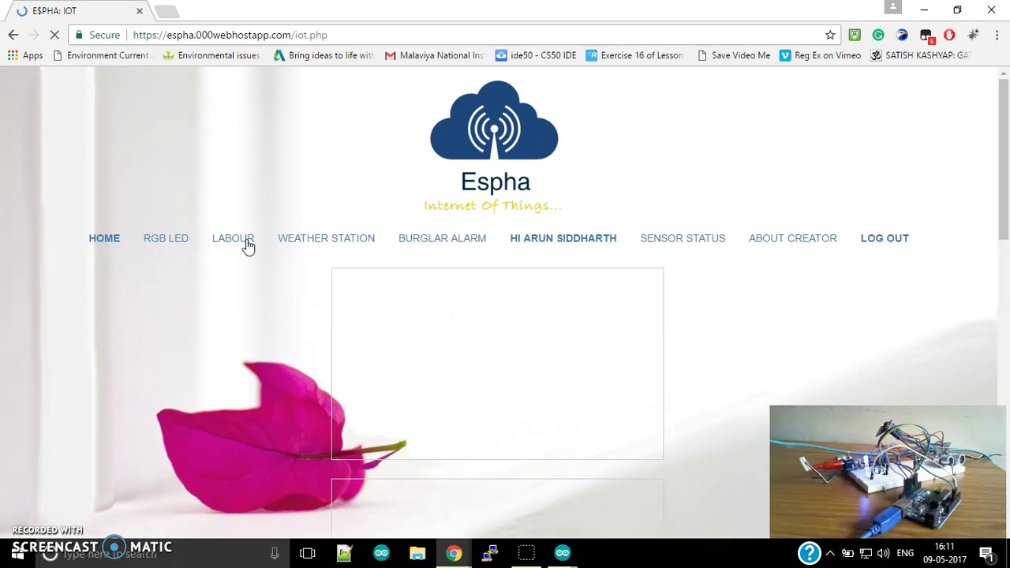
left_click(229, 316)
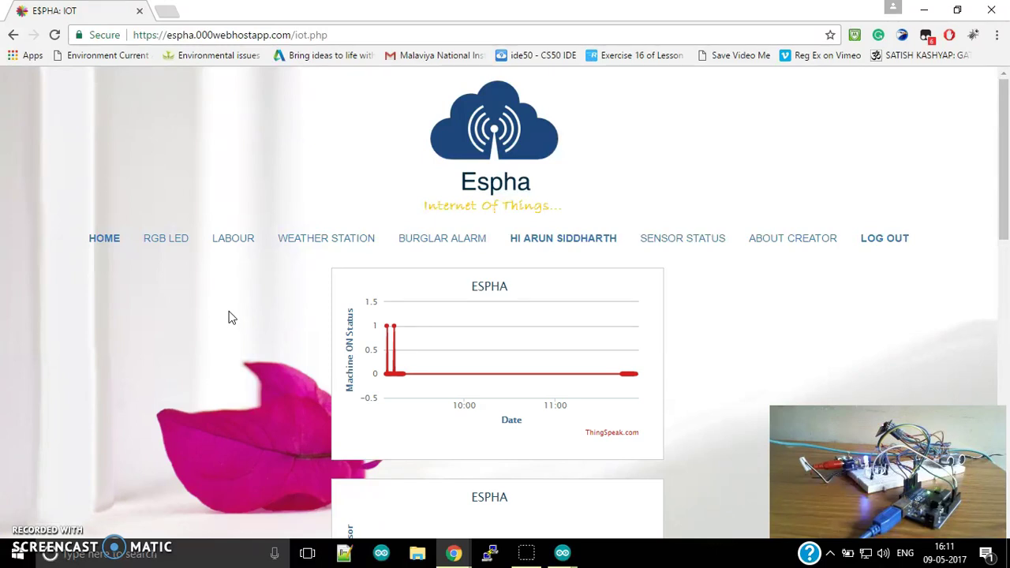
scroll(229, 316, "down", 6)
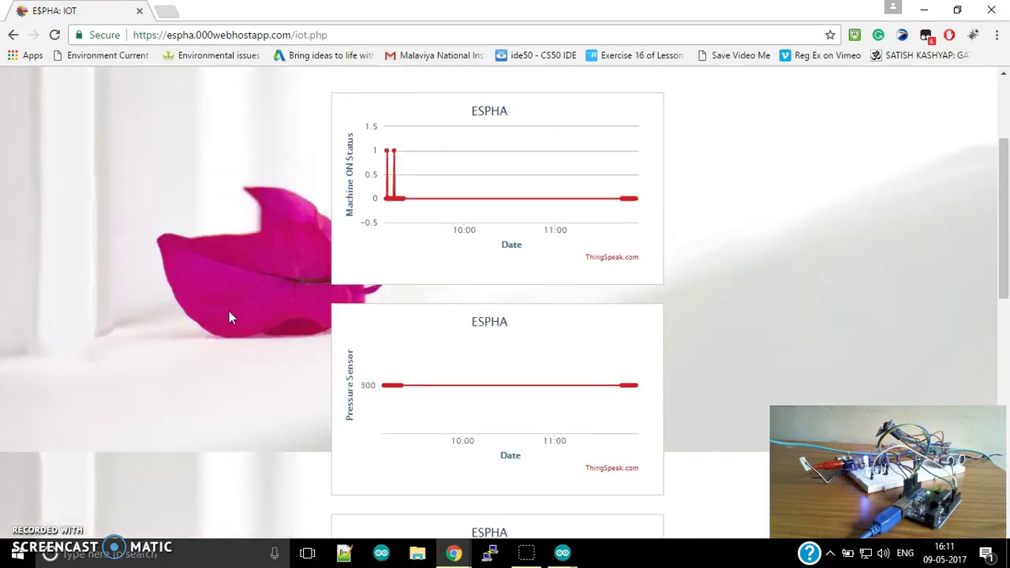
scroll(229, 316, "up", 5)
left_click(358, 302)
left_click(266, 399)
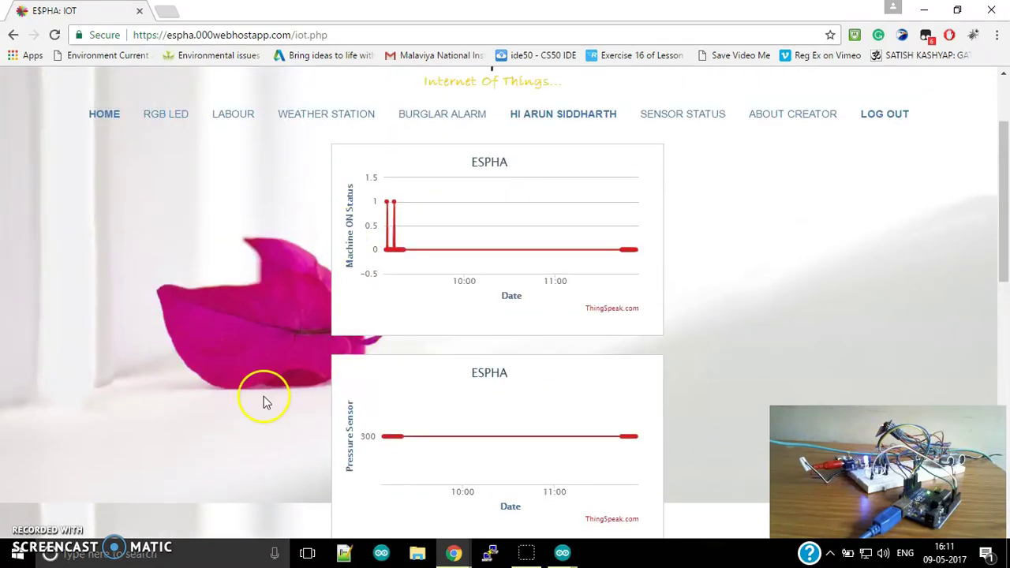
scroll(266, 399, "down", 3)
scroll(264, 402, "down", 2)
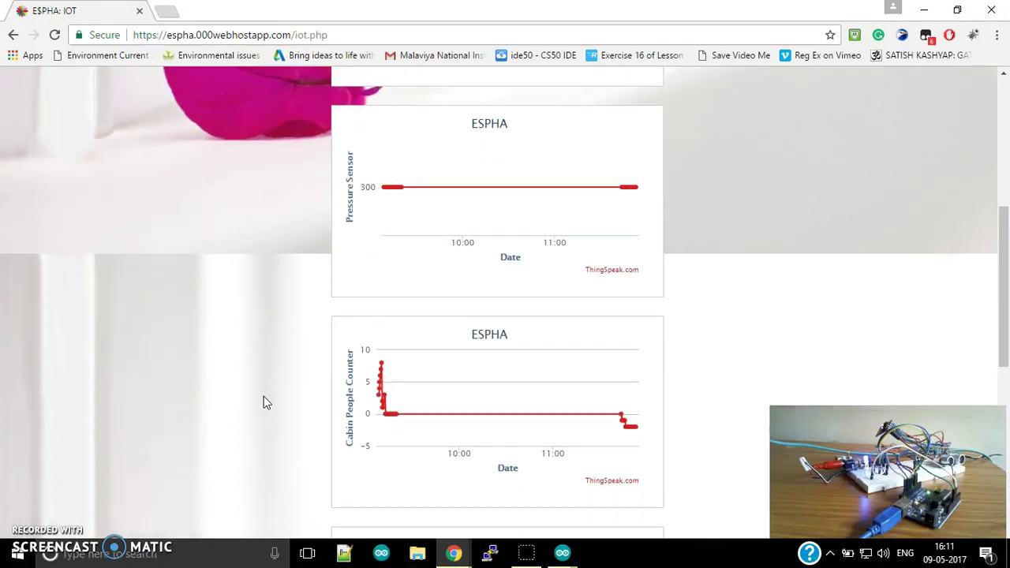
mouse_move(343, 409)
left_mouse_down()
mouse_move(350, 289)
mouse_move(352, 416)
left_mouse_up()
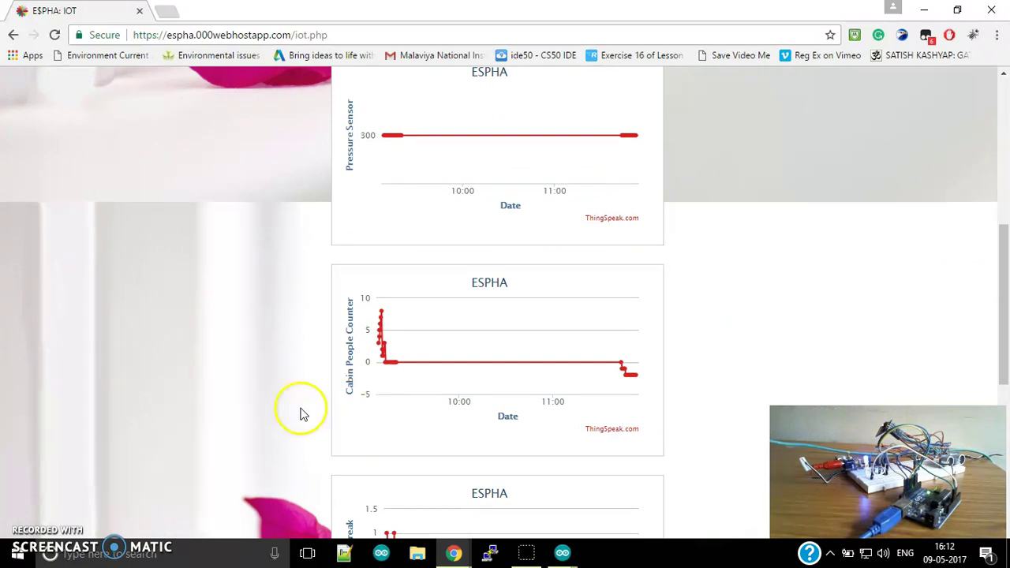
scroll(293, 413, "down", 1)
scroll(286, 421, "down", 1)
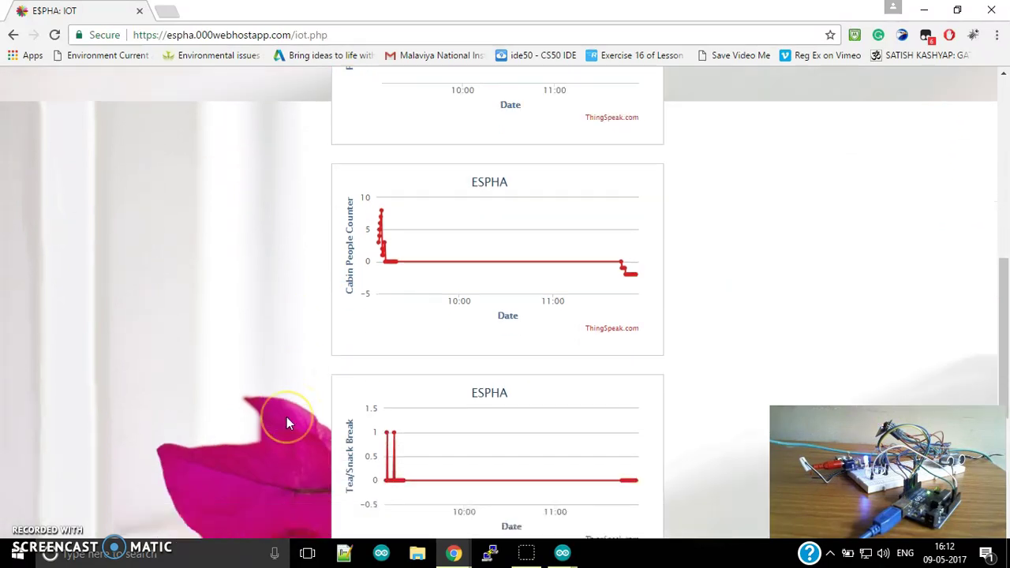
scroll(287, 424, "down", 1)
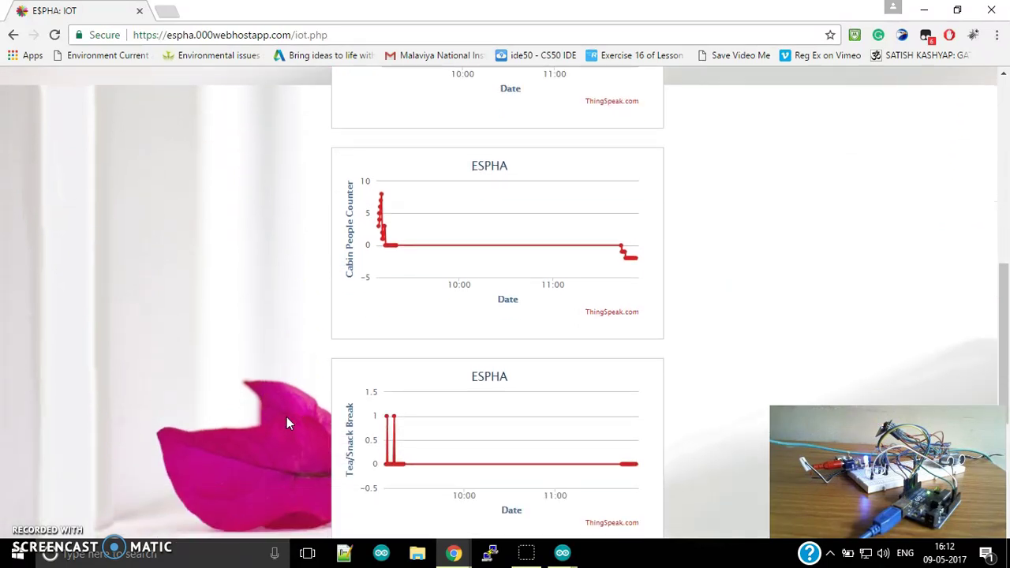
scroll(286, 424, "down", 2)
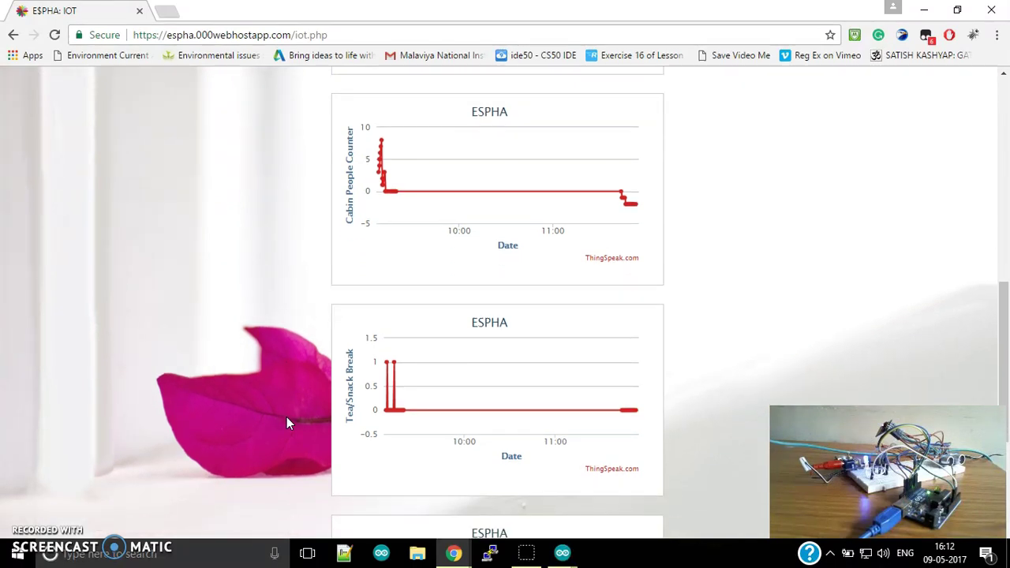
scroll(287, 422, "down", 2)
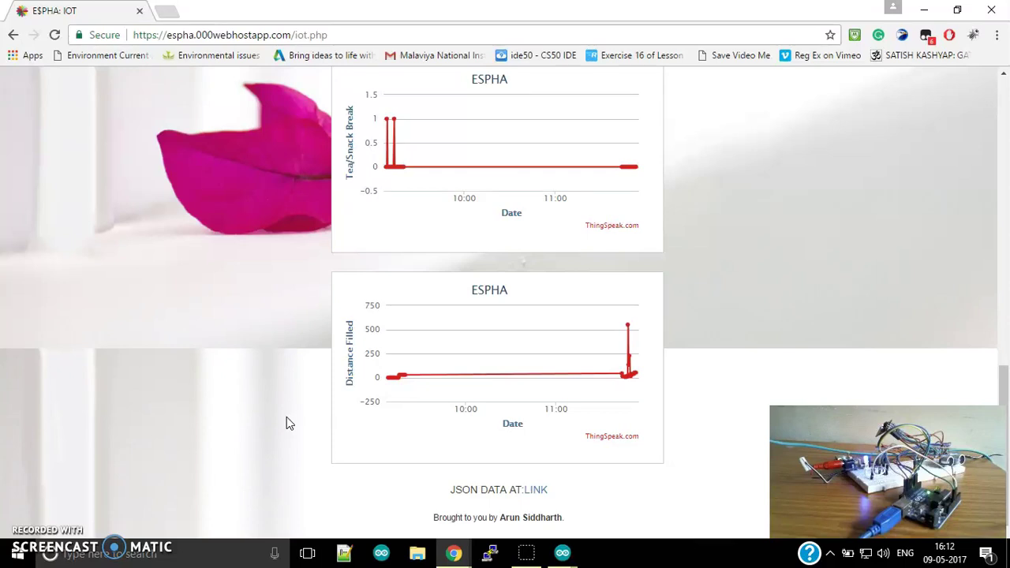
scroll(286, 424, "up", 15)
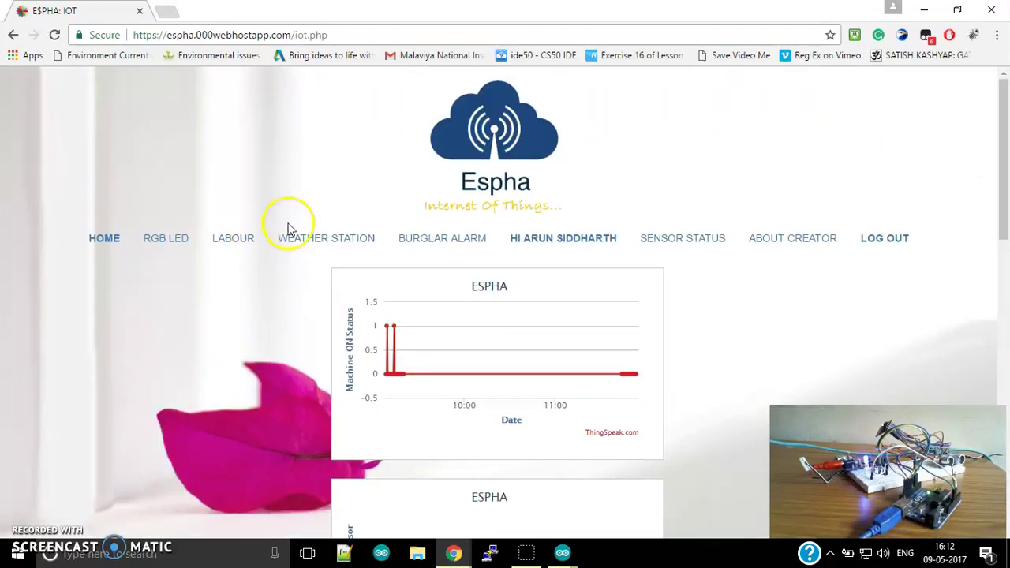
Show the Jaipur weather readings: haze, 43.15 C, 40 % clouds, 1004 hpa, 290 deg wind.
left_click(323, 246)
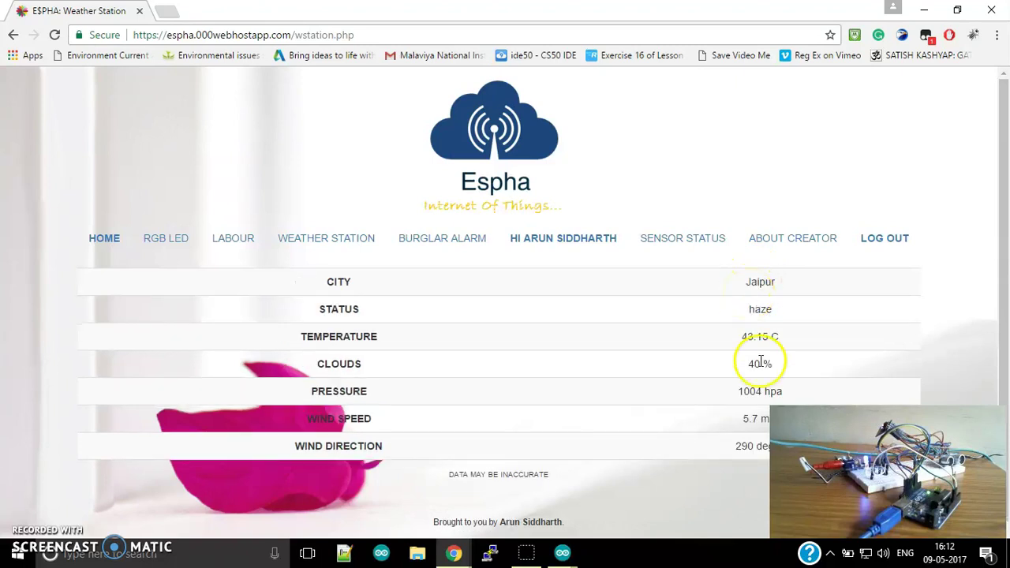
scroll(760, 361, "down", 1)
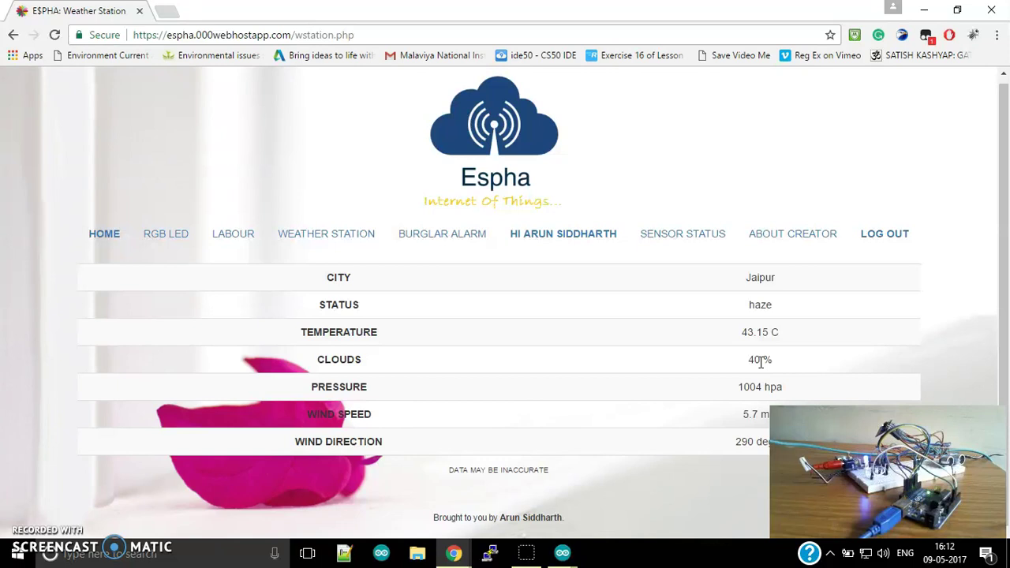
left_click(818, 355)
Open Burglar Alarm and start it with state 1 and a 2-hour 3-minute timeout.
left_click(454, 229)
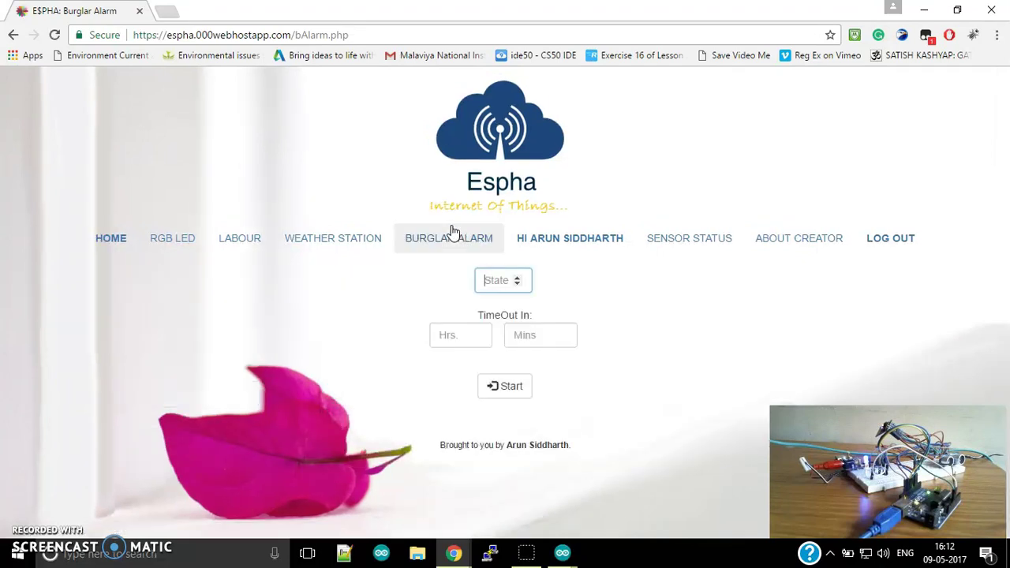
left_click(489, 277)
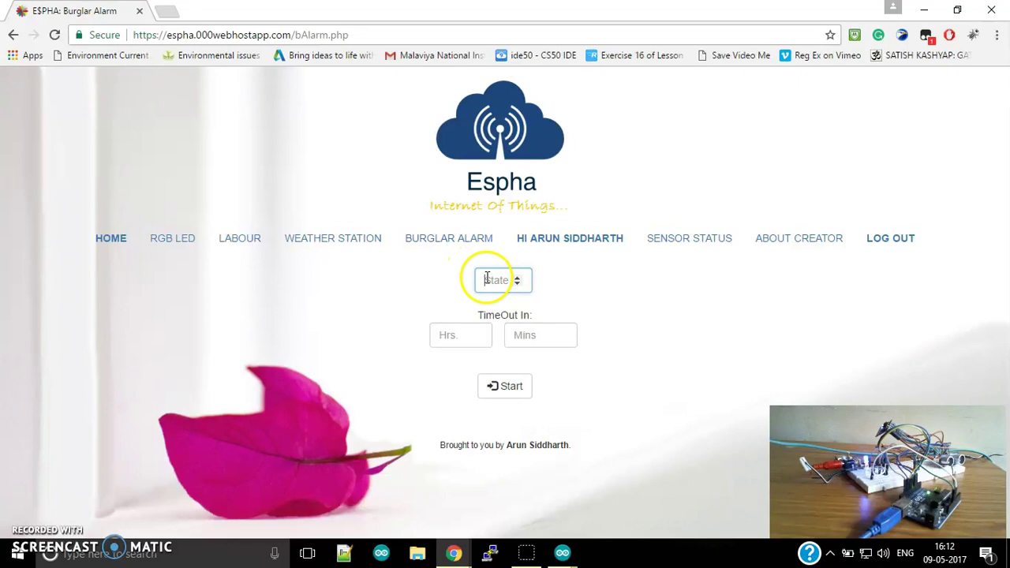
type("1")
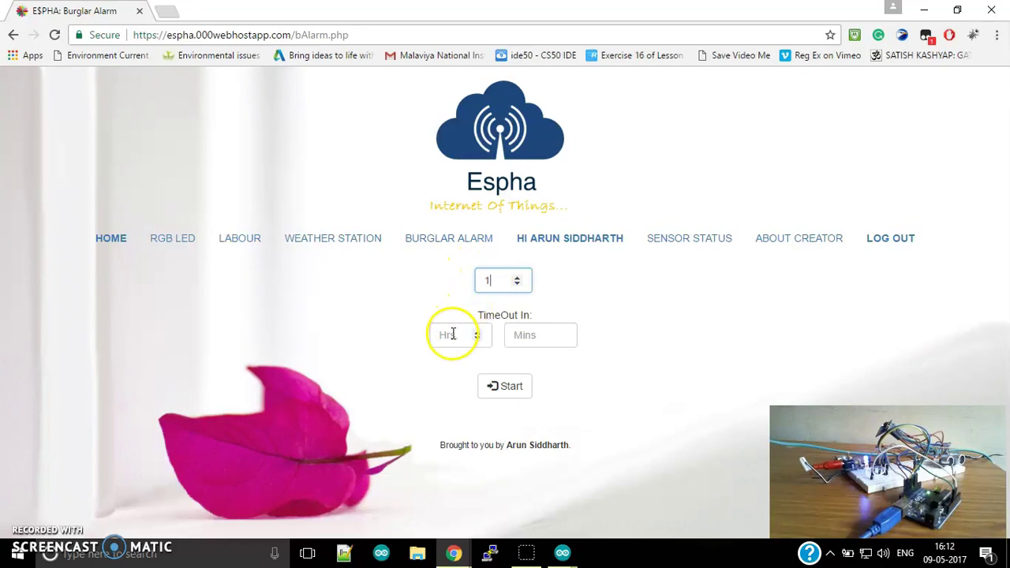
left_click(450, 335)
type("2")
left_click(527, 338)
type("3")
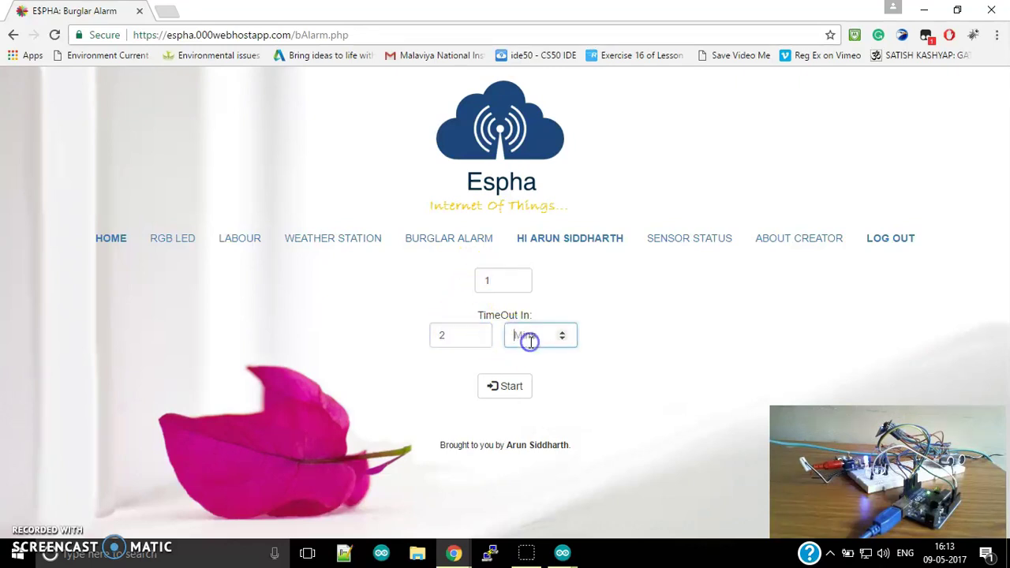
left_click(503, 388)
left_click(503, 388)
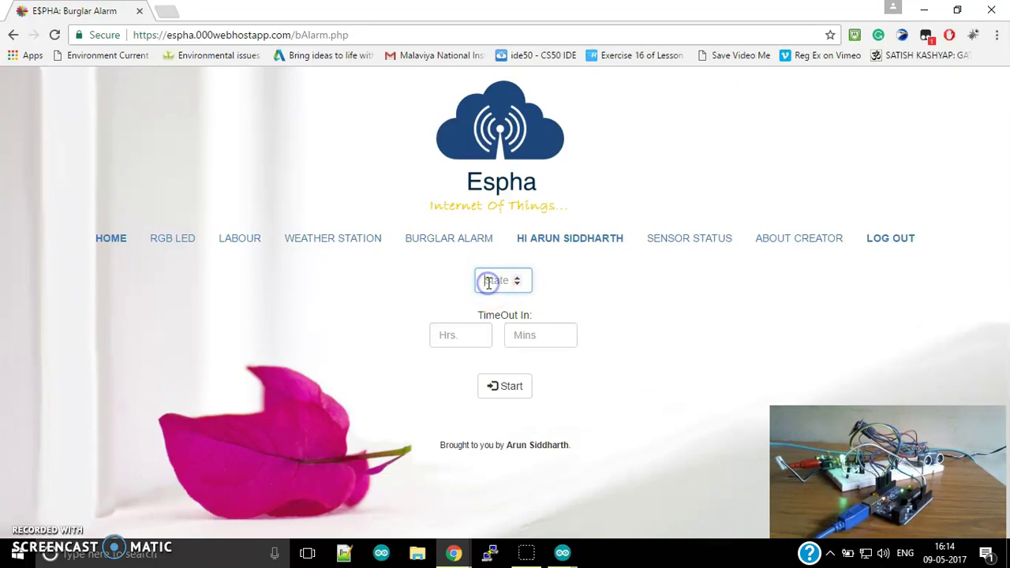
Submit burglar alarm state 0 with a 1-hour 1-minute timeout.
type("0")
left_click(465, 336)
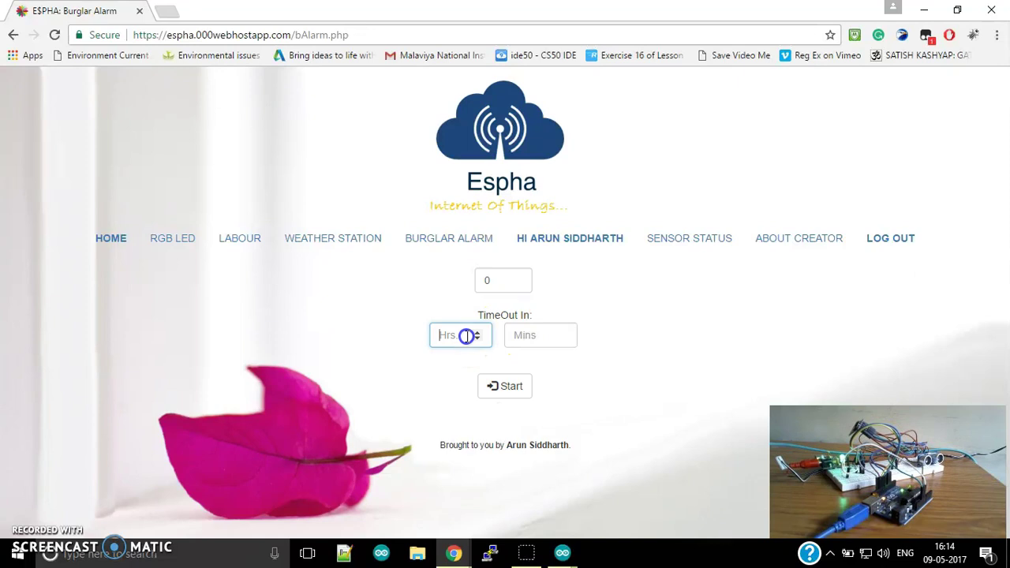
type("1")
left_click(521, 333)
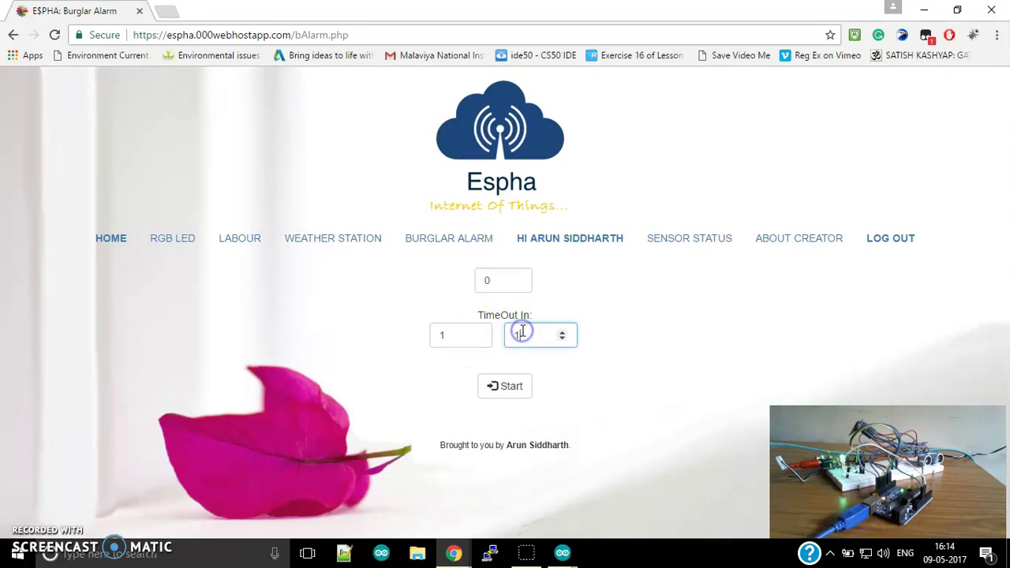
type("1")
left_click(510, 387)
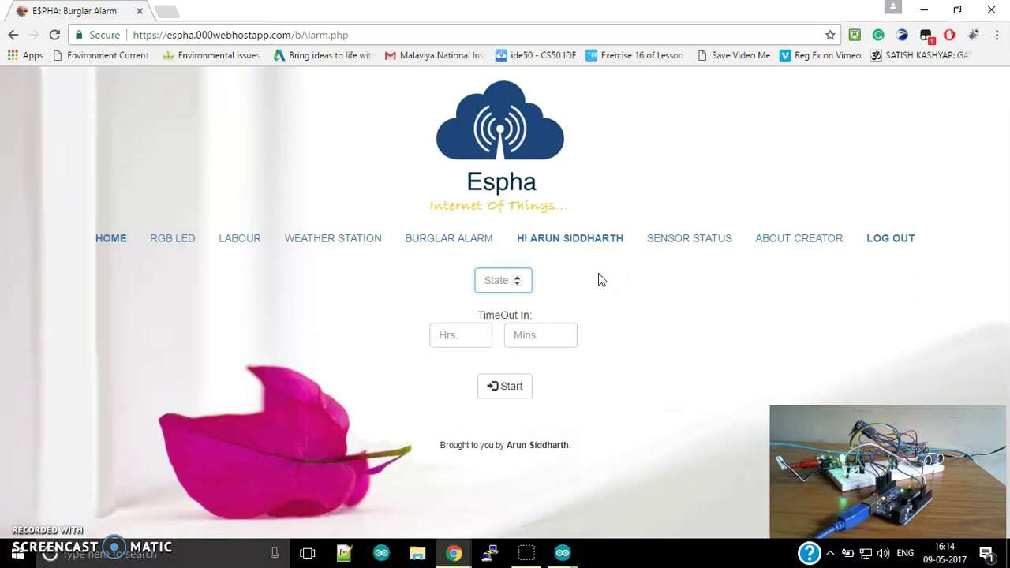
Open the creator's LinkedIn profile in a new tab via Espha's About Creator link.
left_click(798, 249)
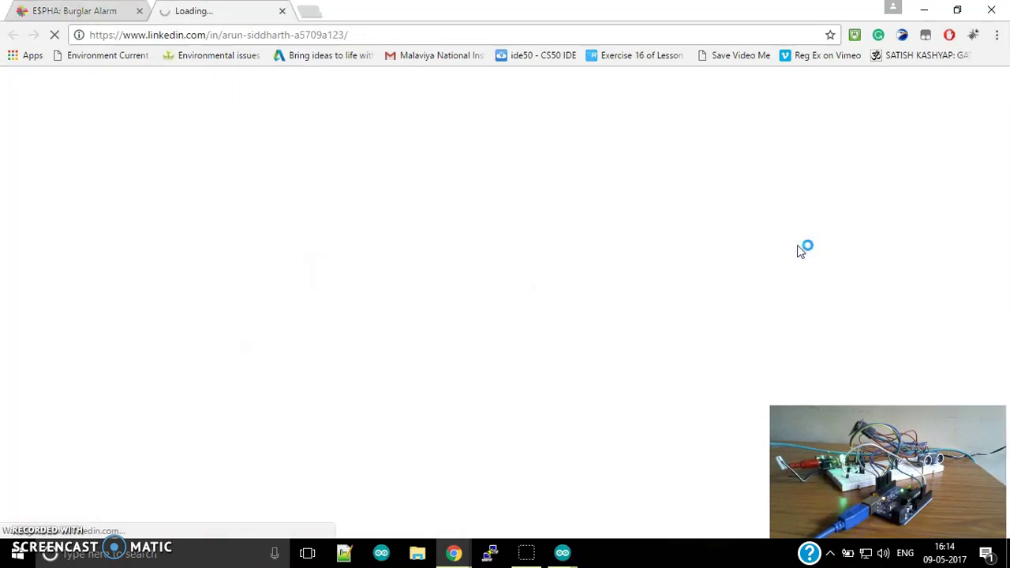